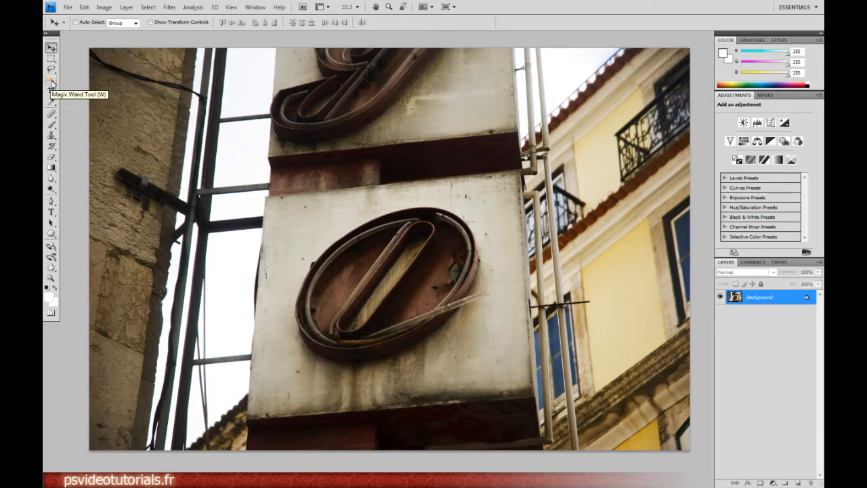
# - Try to select the round letter on the sign with the Magic Wand at tolerance 15, sampling several areas of its dark red interior
pyautogui.click(51, 81)
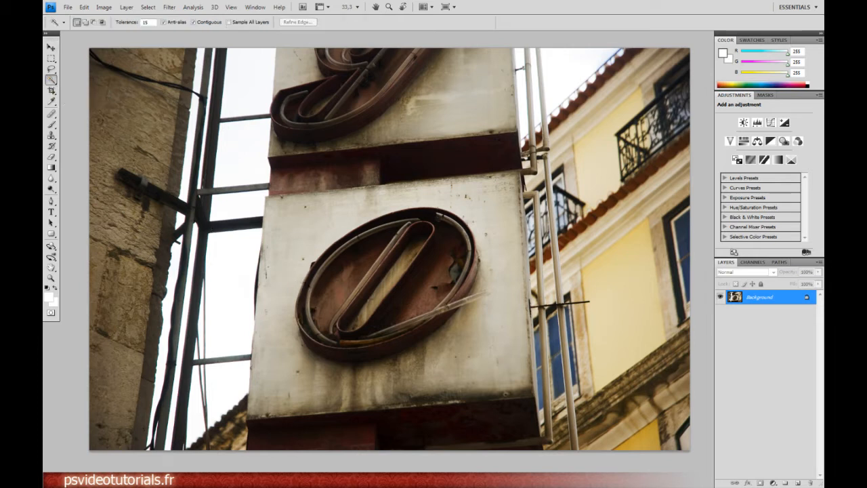
pyautogui.click(347, 276)
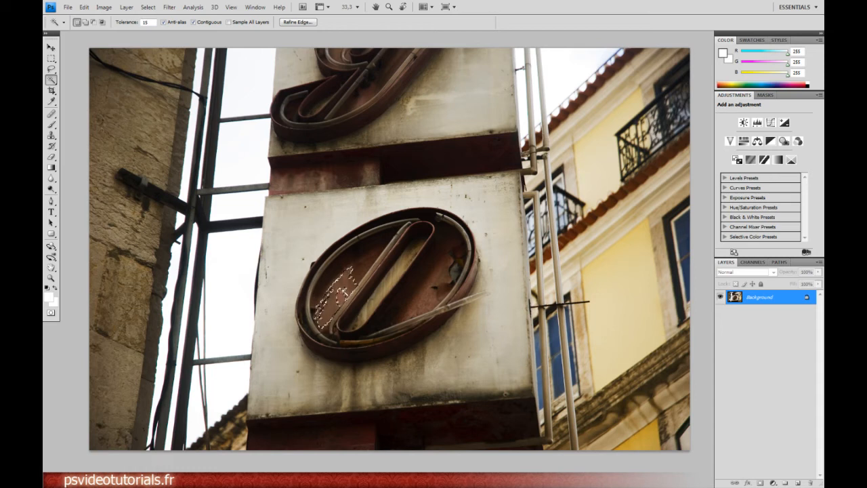
pyautogui.click(356, 282)
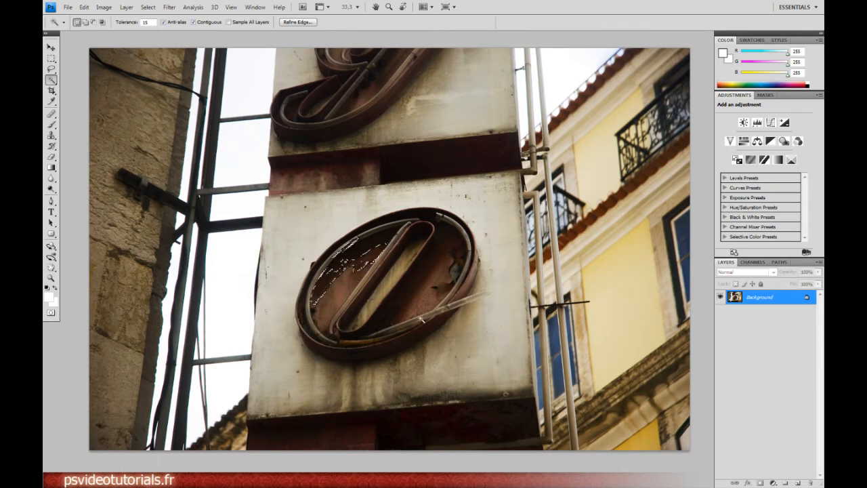
pyautogui.click(439, 266)
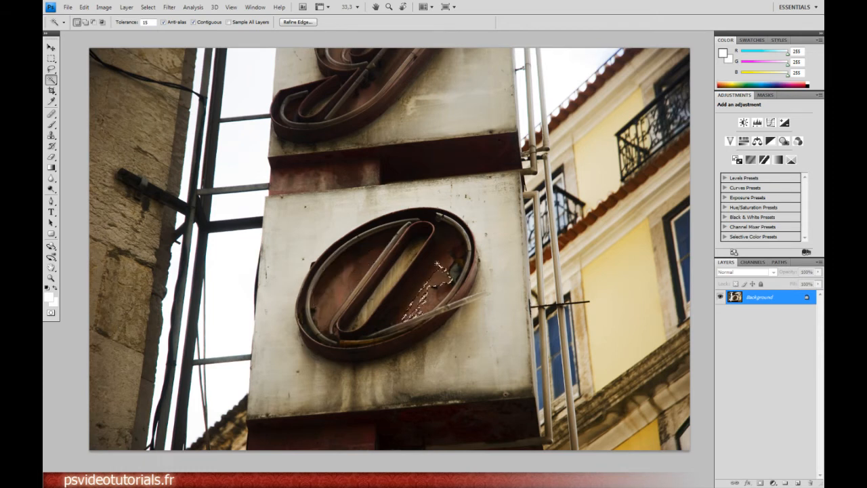
pyautogui.click(442, 232)
pyautogui.click(440, 242)
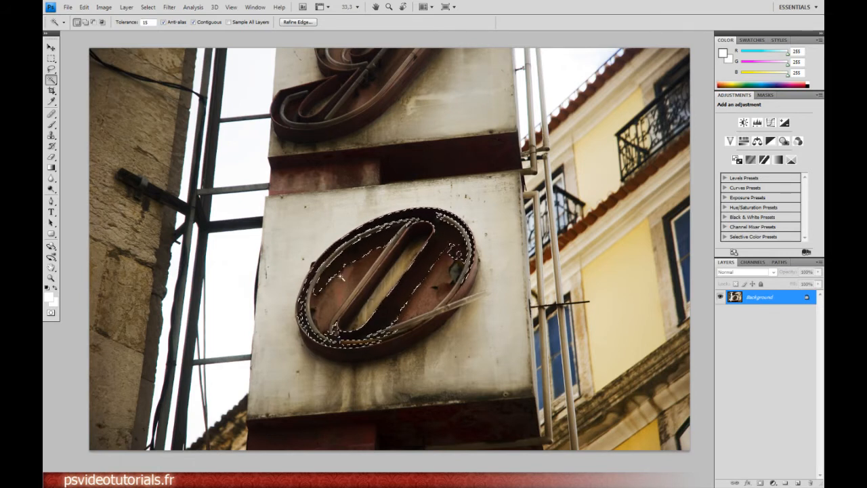
# - Add further areas of the round letter's interior and lower rim to the Magic Wand selection, and deselect everything
pyautogui.press('shift')
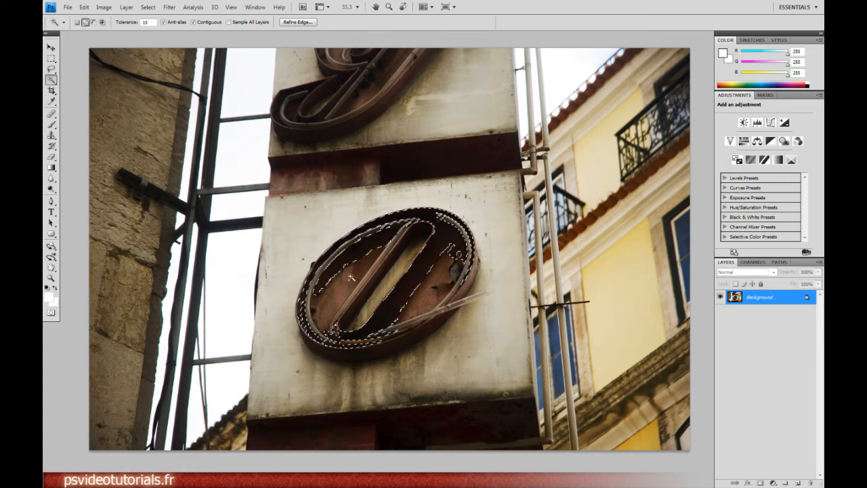
pyautogui.keyDown('shift'); pyautogui.click(350, 277); pyautogui.keyUp('shift')
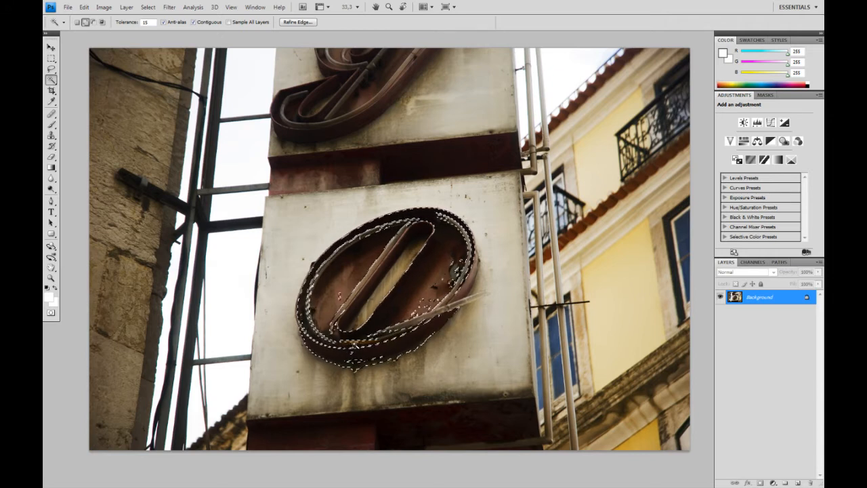
pyautogui.keyDown('shift'); pyautogui.click(357, 334); pyautogui.keyUp('shift')
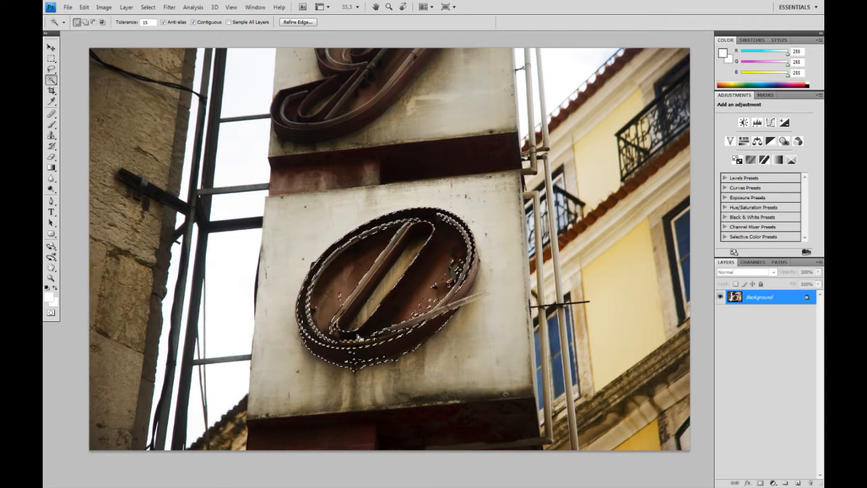
pyautogui.hotkey('ctrl', 'd')
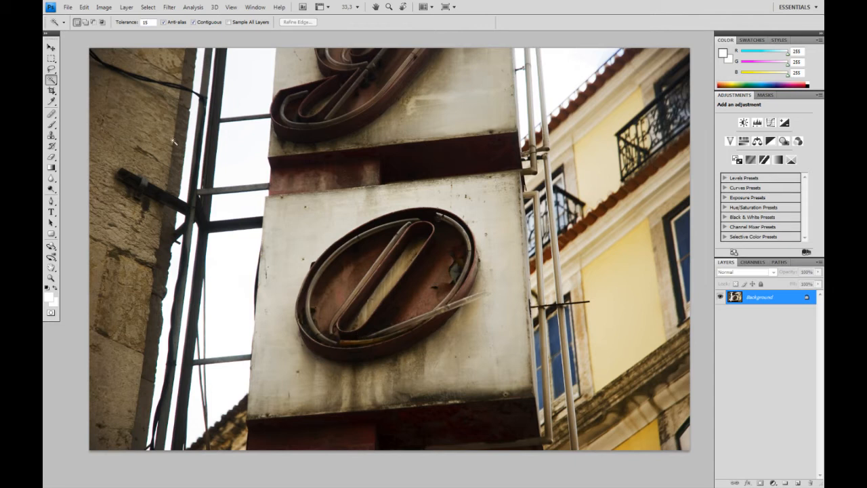
# - Set the Magic Wand tolerance to 30, try to select the round letter by adding several areas, and deselect
pyautogui.click(149, 22)
pyautogui.moveTo(149, 22); pyautogui.dragTo(139, 23)
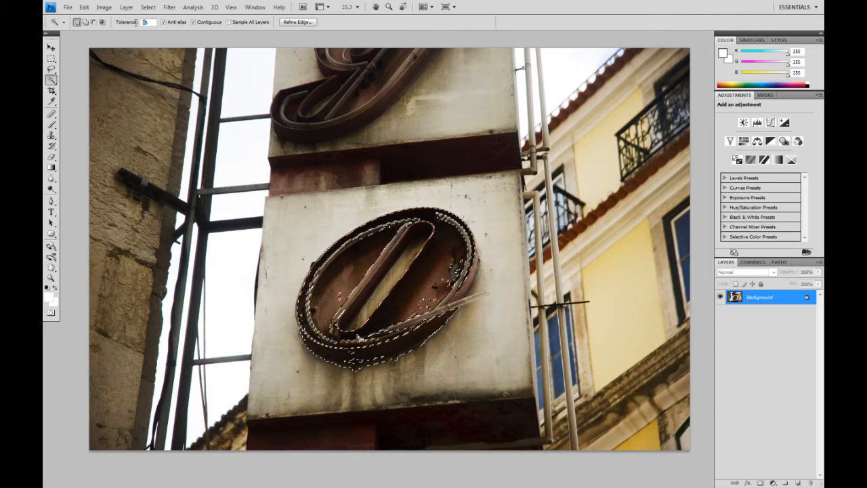
pyautogui.hotkey('ctrl', 'd')
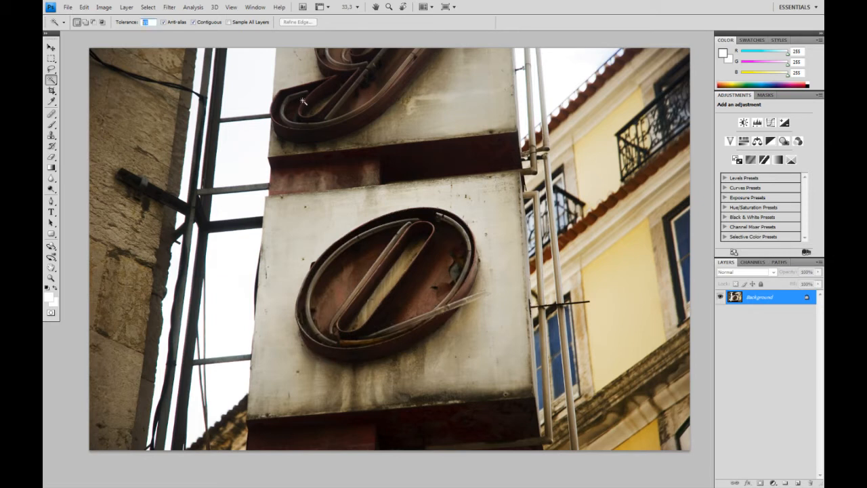
pyautogui.write('30')
pyautogui.click(344, 275)
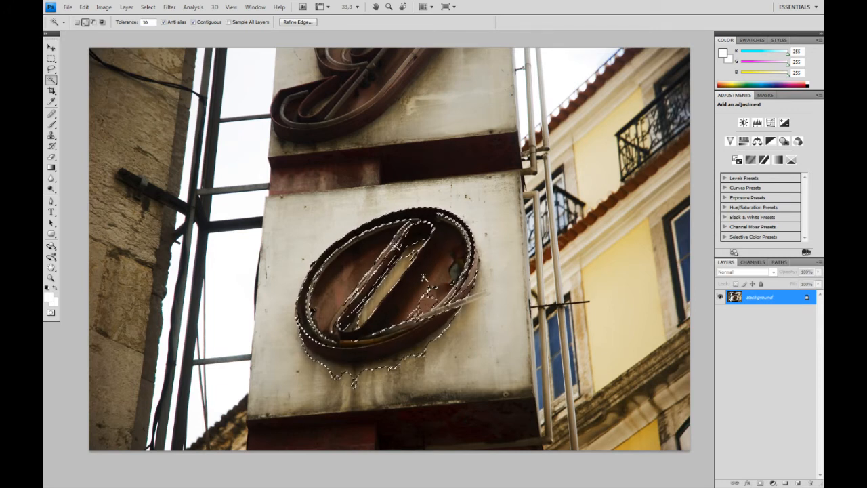
pyautogui.click(360, 311)
pyautogui.click(374, 415)
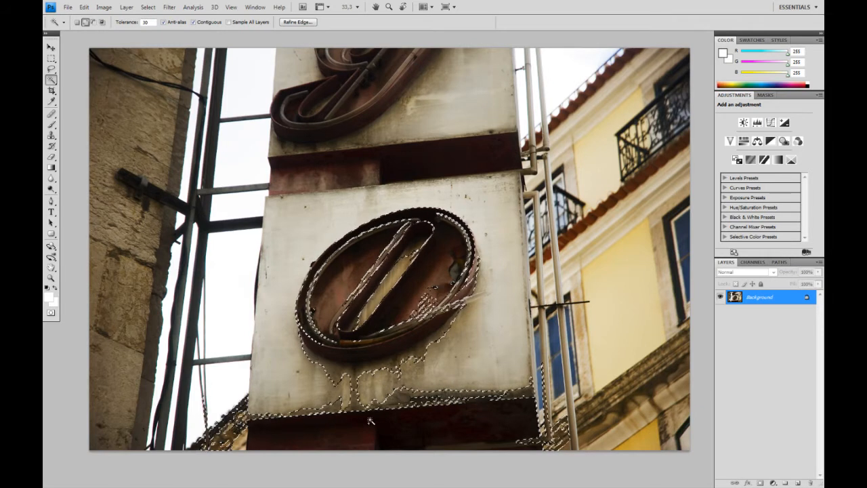
pyautogui.click(85, 22)
pyautogui.hotkey('ctrl', 'd')
# - Raise the Magic Wand tolerance to 80, try selecting the round letter's interior, and clear the selection
pyautogui.moveTo(152, 24); pyautogui.dragTo(127, 24)
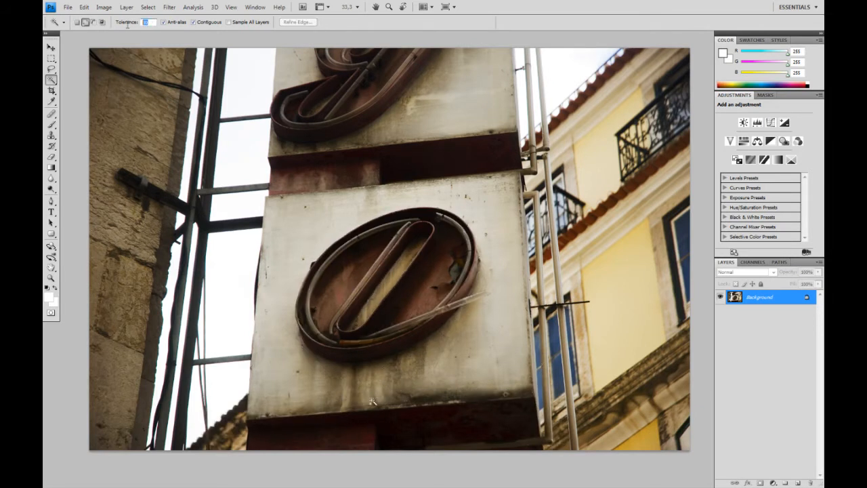
pyautogui.write('80')
pyautogui.press('Return')
pyautogui.click(350, 264)
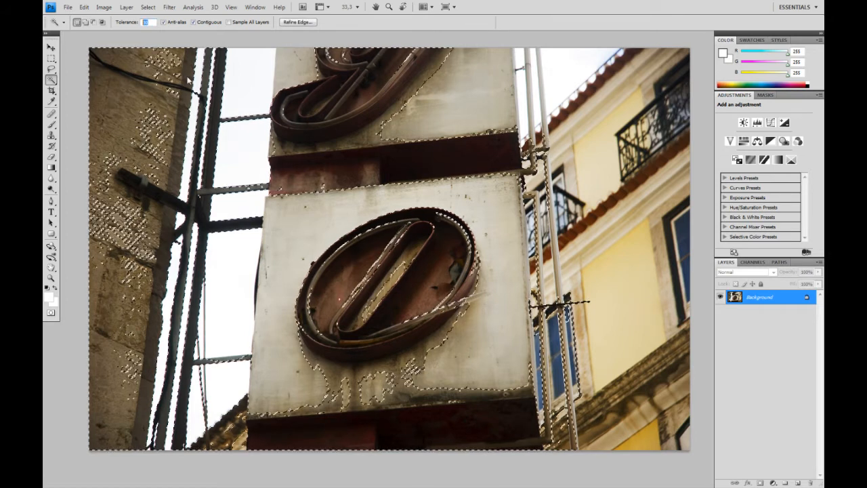
pyautogui.hotkey('ctrl', 'd')
pyautogui.click(398, 319)
pyautogui.hotkey('ctrl', 'd')
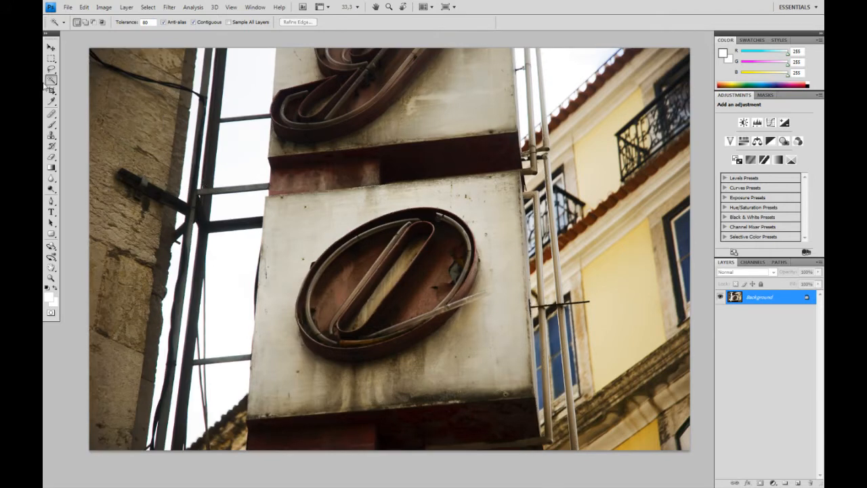
# - Select the whole round letter by painting over it with the Quick Selection tool
pyautogui.click(53, 81)
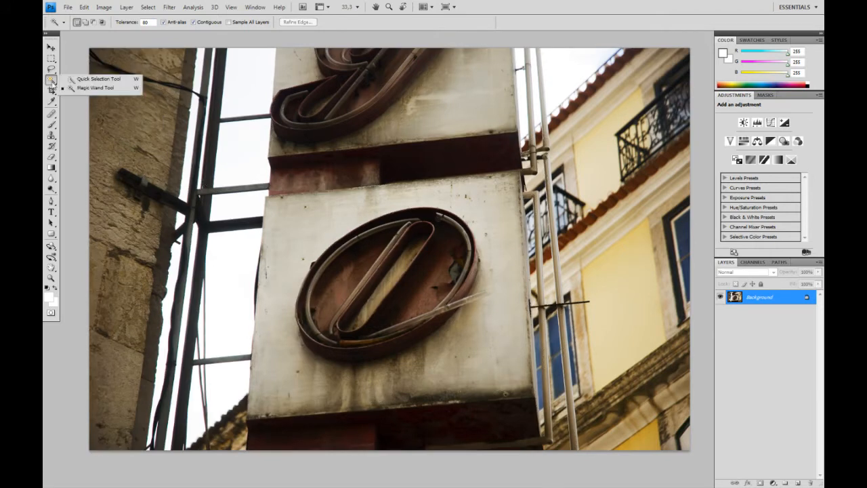
pyautogui.click(97, 80)
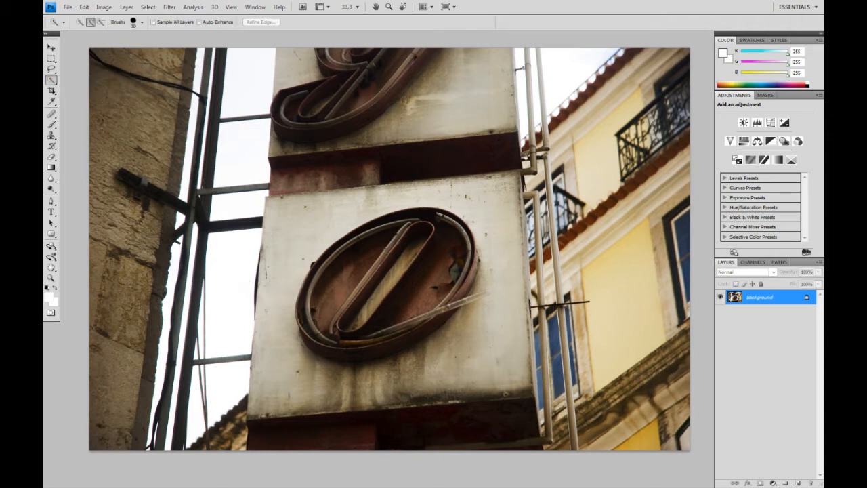
pyautogui.moveTo(392, 227)
pyautogui.mouseDown()
pyautogui.moveTo(372, 246)
pyautogui.moveTo(357, 294)
pyautogui.moveTo(339, 288)
pyautogui.moveTo(329, 313)
pyautogui.moveTo(340, 330)
pyautogui.moveTo(407, 334)
pyautogui.moveTo(469, 276)
pyautogui.mouseUp()
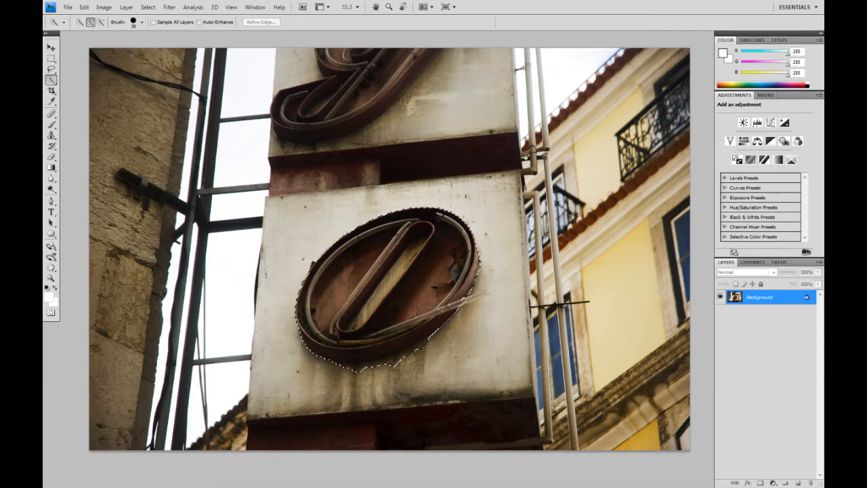
pyautogui.moveTo(379, 345); pyautogui.dragTo(375, 294)
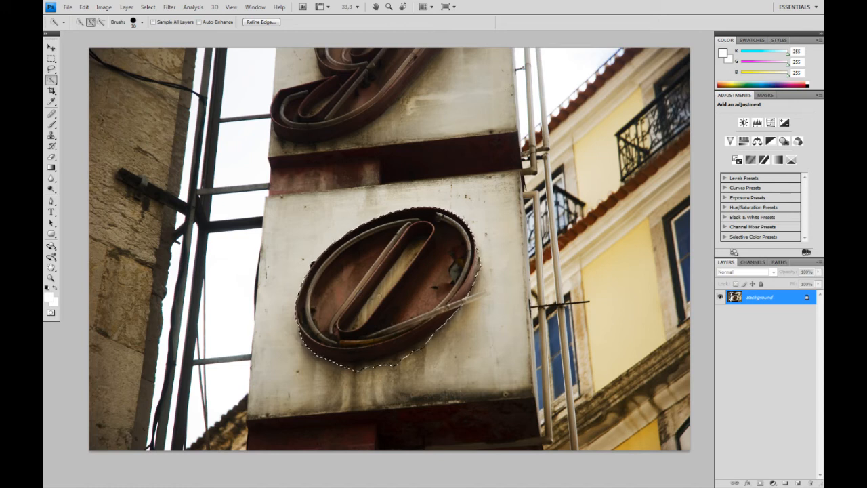
# - Subtract the shadow beneath the letter's lower rim and the elongated beige opening in its centre from the selection
pyautogui.hotkey('ctrl', '+')
pyautogui.hotkey('ctrl', '+')
pyautogui.hotkey('ctrl', '-')
pyautogui.hotkey('ctrl', '-')
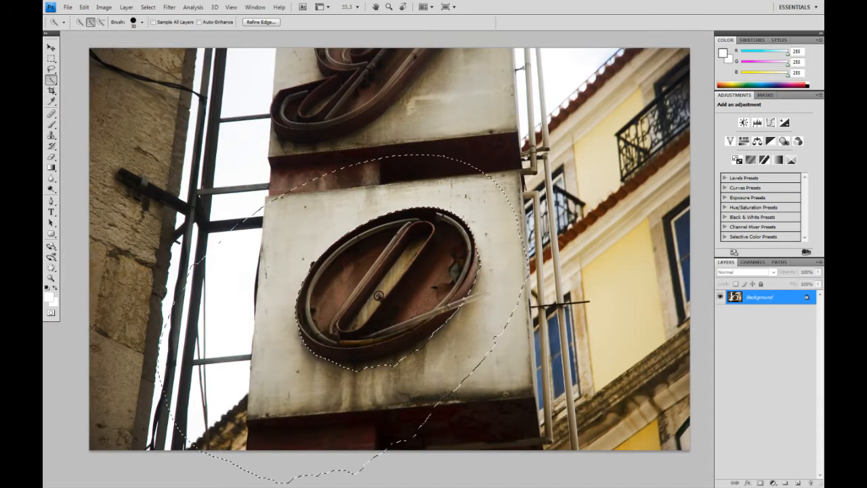
pyautogui.hotkey('ctrl', '+')
pyautogui.hotkey('ctrl', '+')
pyautogui.moveTo(298, 355); pyautogui.dragTo(304, 320)
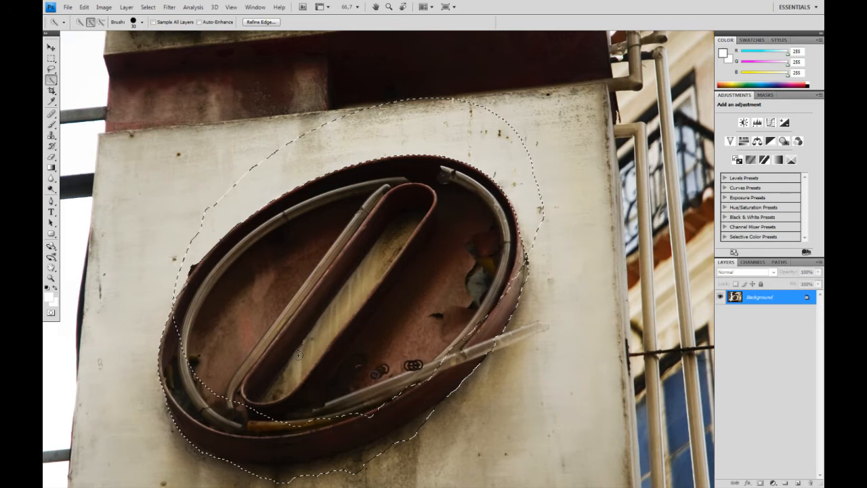
pyautogui.press('alt')
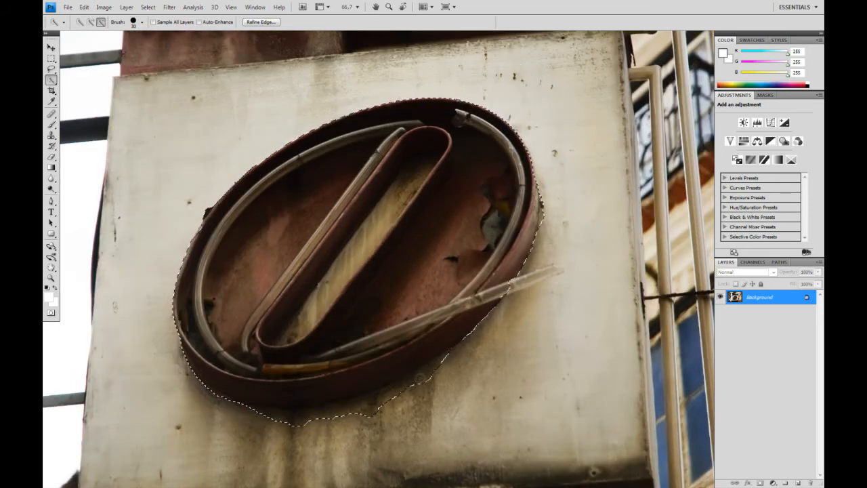
pyautogui.keyDown('alt'); pyautogui.click(316, 409); pyautogui.keyUp('alt')
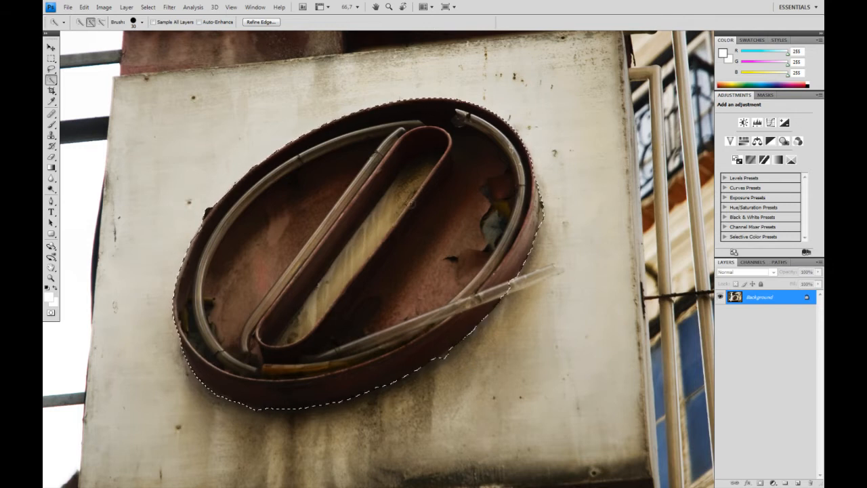
pyautogui.press('alt')
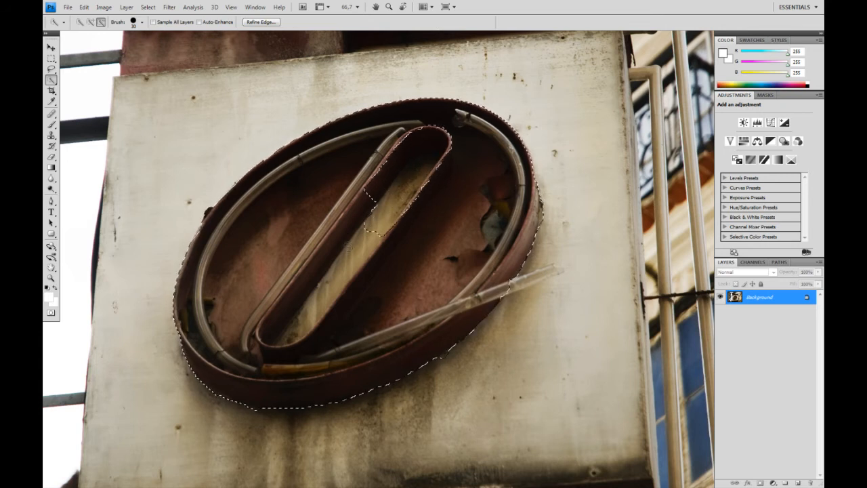
pyautogui.moveTo(322, 286); pyautogui.dragTo(306, 310)
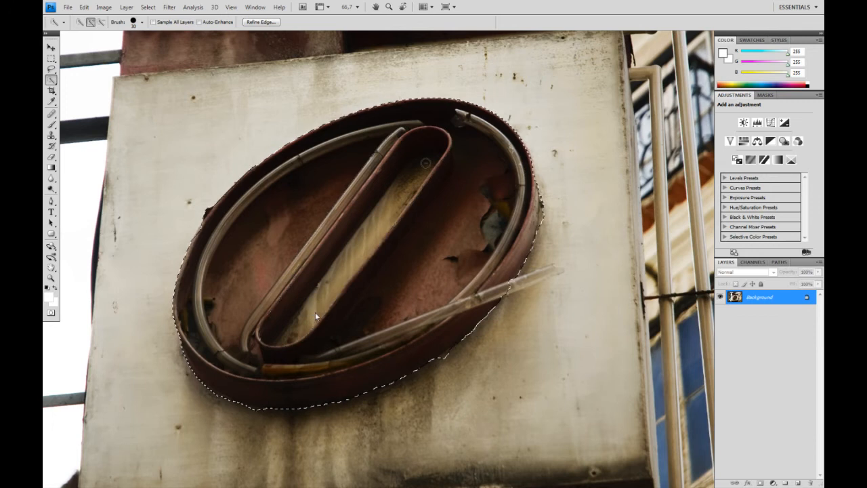
# - Reduce the Quick Selection brush diameter to 17 px and add the red walls around the central opening back to the selection
pyautogui.click(143, 23)
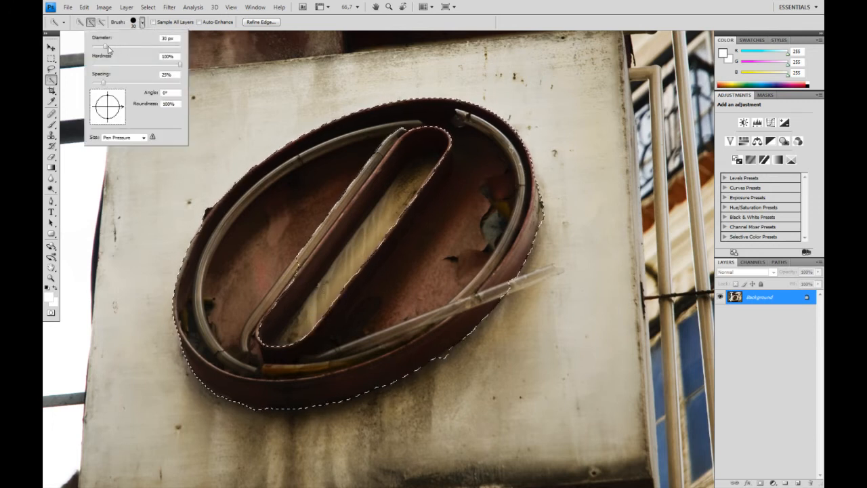
pyautogui.moveTo(105, 48); pyautogui.dragTo(100, 48)
pyautogui.press('Escape')
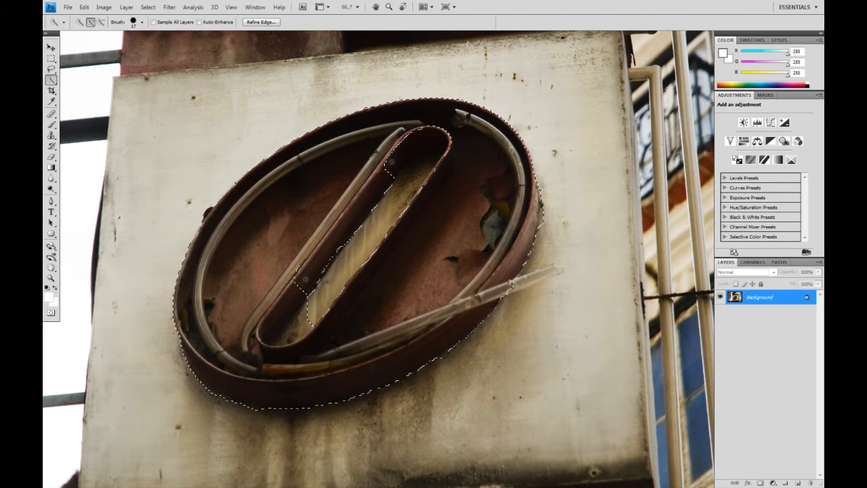
pyautogui.moveTo(408, 147); pyautogui.dragTo(421, 139)
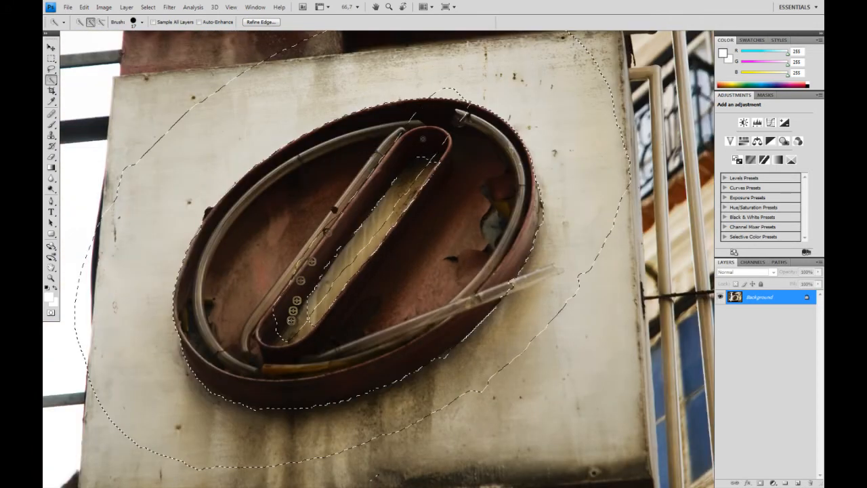
# - Refine the subtracted central opening at both of its rounded ends so the selection follows the beige area's edges
pyautogui.press('alt')
pyautogui.scroll(1, 288, 318)
pyautogui.moveTo(281, 339); pyautogui.dragTo(242, 364)
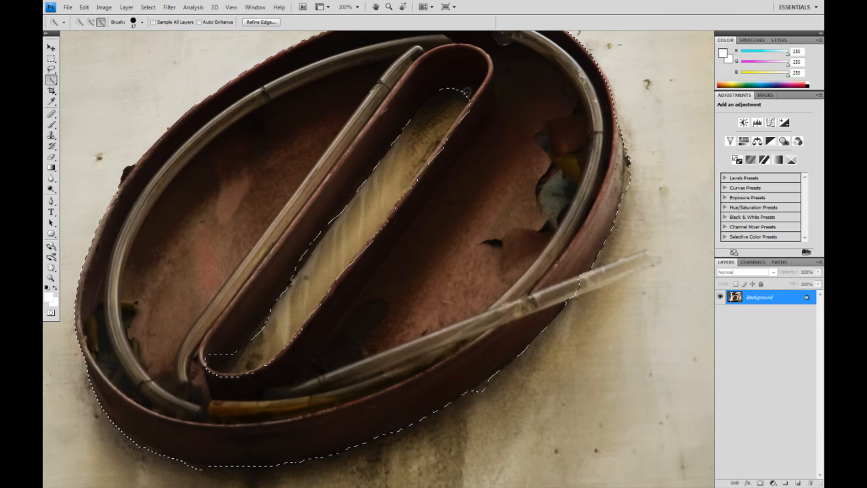
pyautogui.click(469, 88)
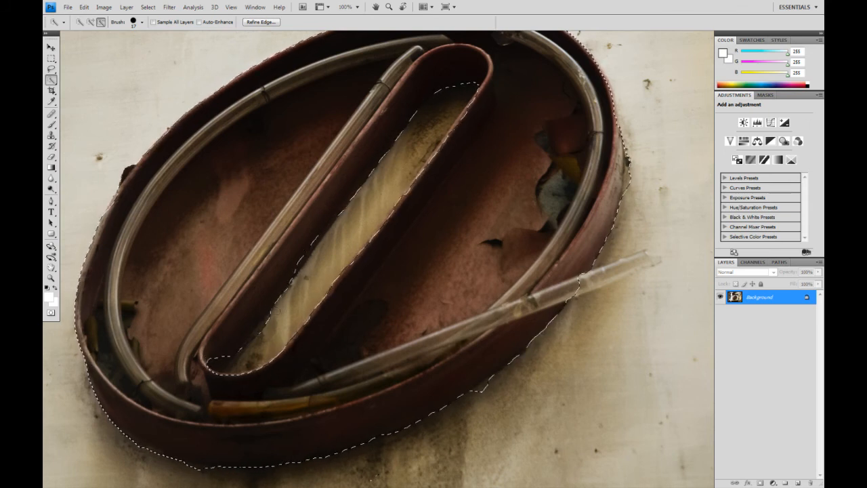
pyautogui.click(253, 336)
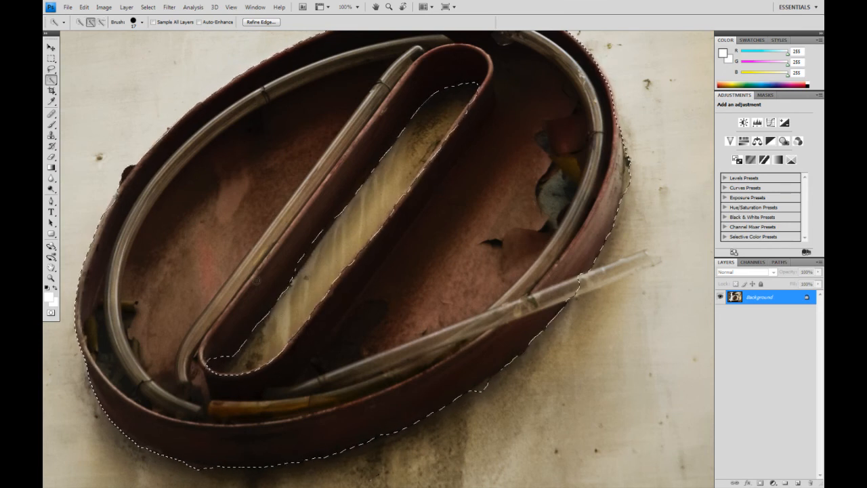
pyautogui.hotkey('ctrl', '-')
pyautogui.hotkey('ctrl', '-')
pyautogui.hotkey('ctrl', '-')
pyautogui.hotkey('ctrl', '-')
pyautogui.hotkey('ctrl', '-')
pyautogui.hotkey('ctrl', '-')
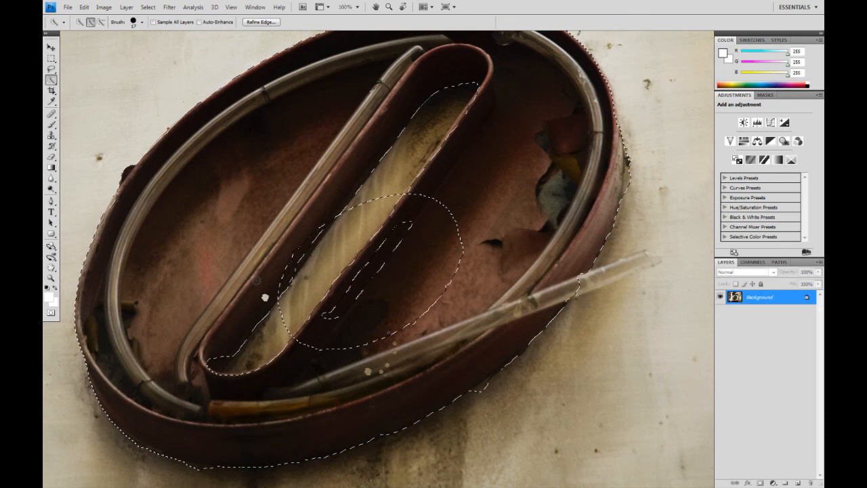